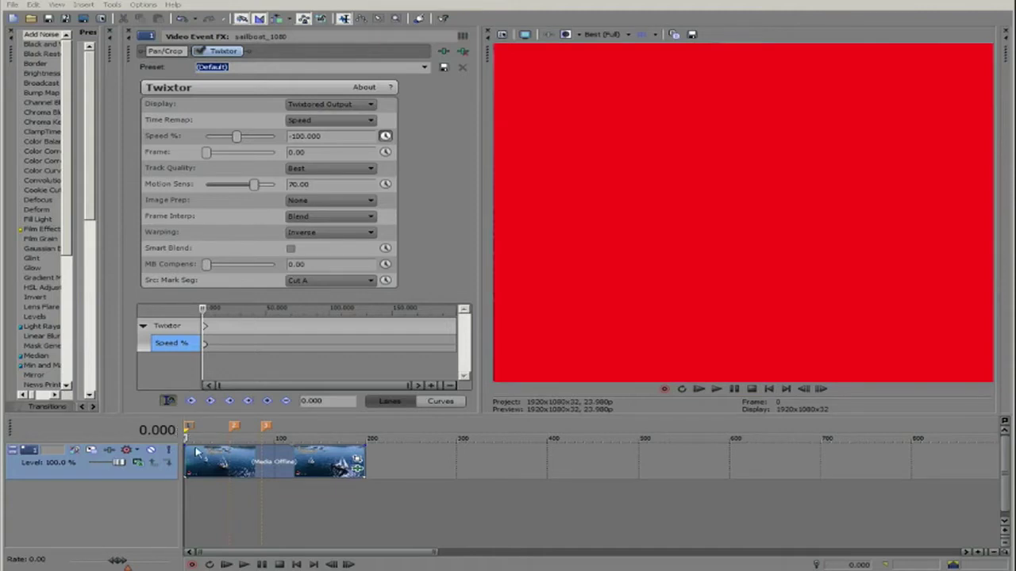
{"action": "left_click", "coordinate": [205, 471]}
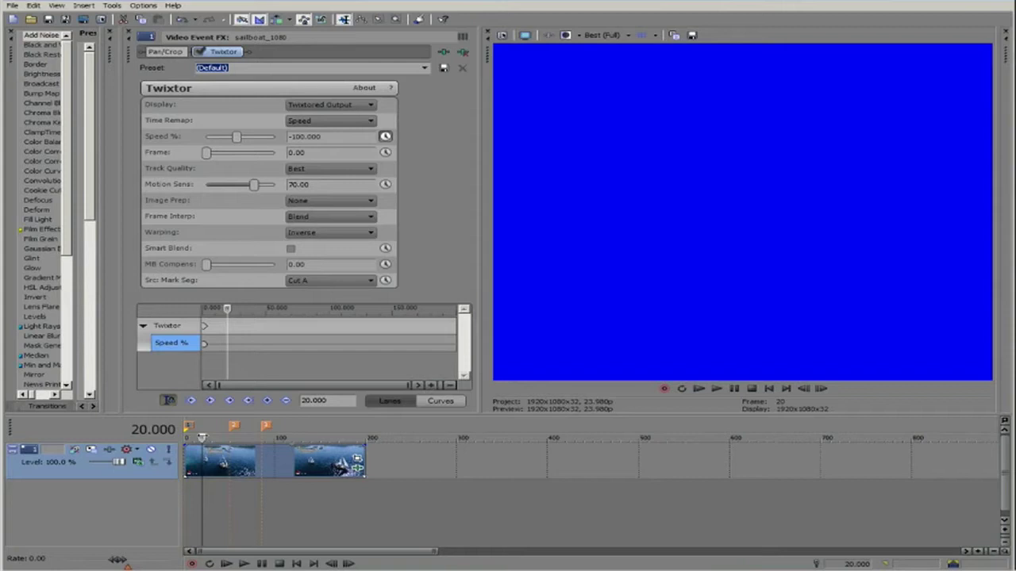
{"action": "mouse_move", "coordinate": [202, 438]}
{"action": "left_mouse_down"}
{"action": "mouse_move", "coordinate": [191, 438]}
{"action": "mouse_move", "coordinate": [222, 438]}
{"action": "left_mouse_up"}
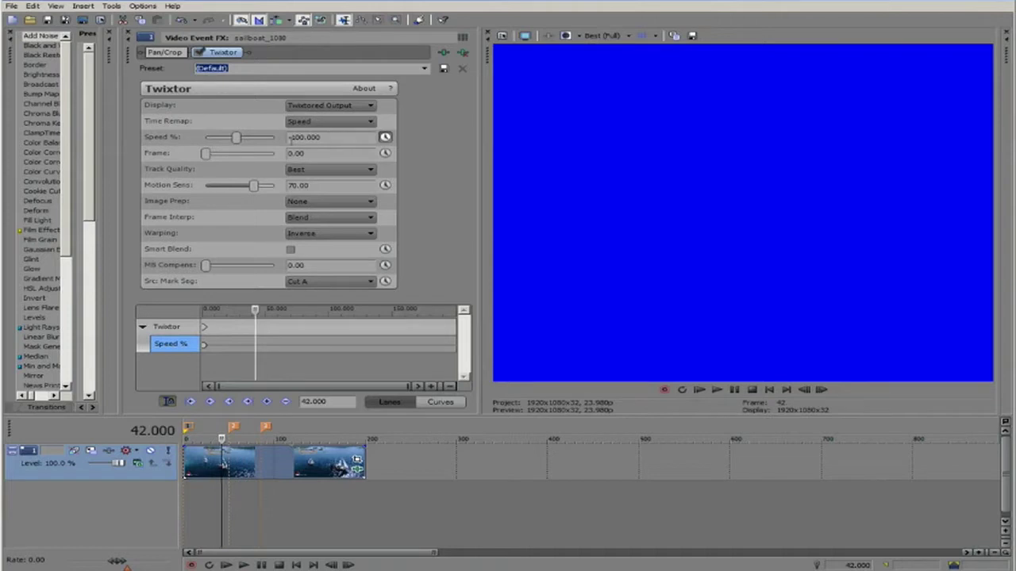
{"action": "key", "text": "space"}
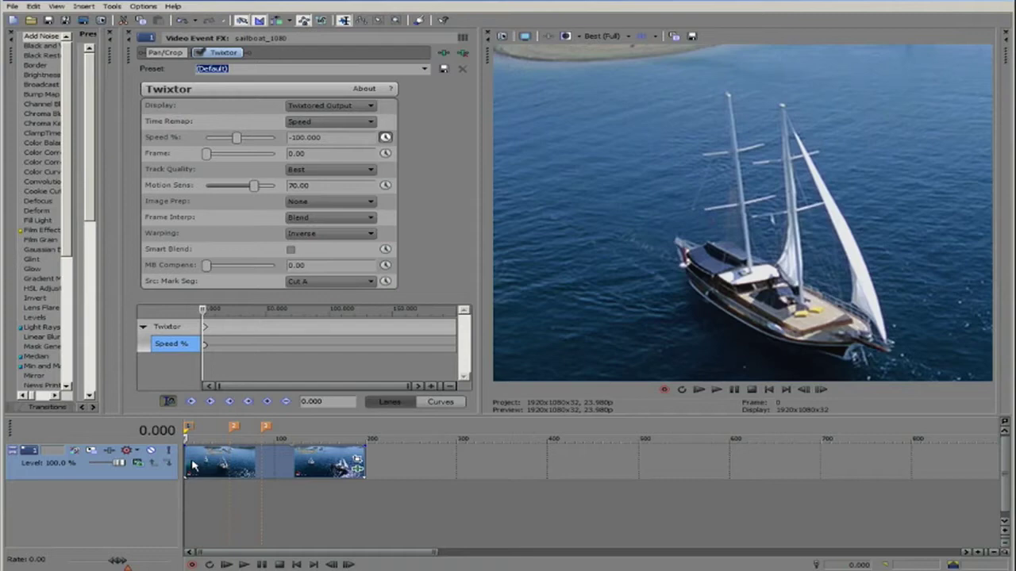
{"action": "key", "text": "Right"}
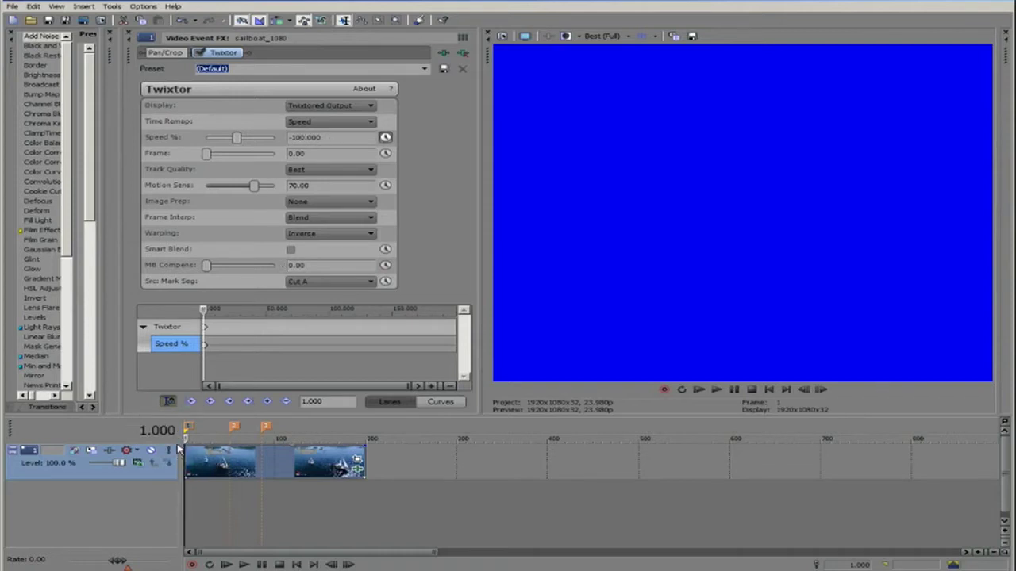
{"action": "key", "text": "Home"}
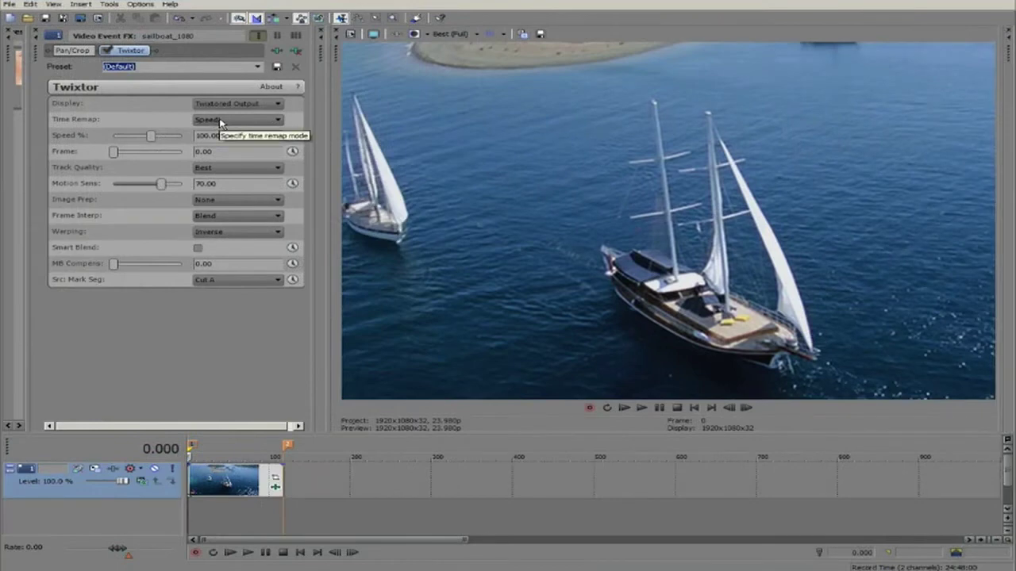
Set Twixtor's Time Remap to Frame Number and show the timeline time in Absolute Frames
{"action": "left_click", "coordinate": [220, 123]}
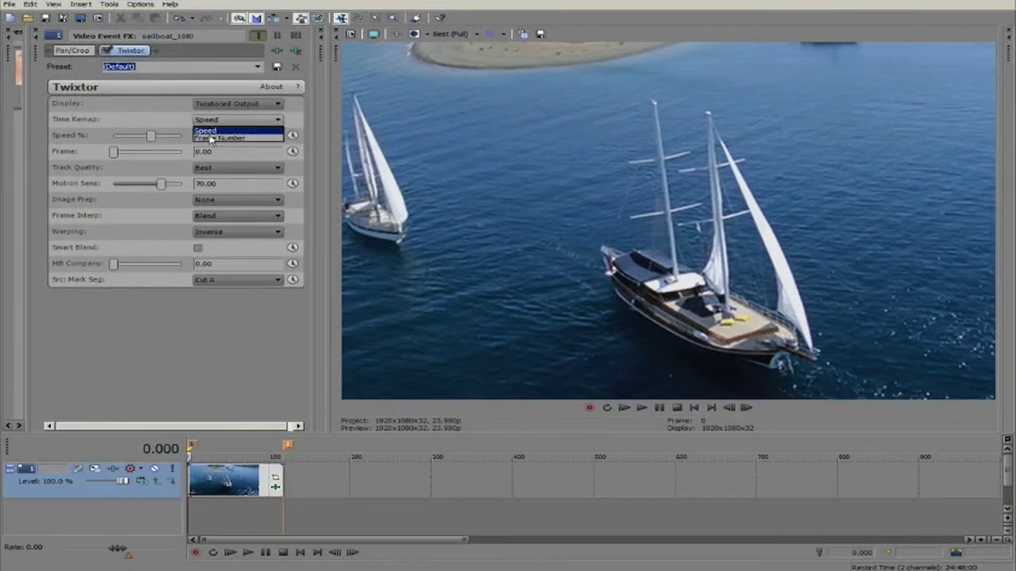
{"action": "left_click", "coordinate": [211, 139]}
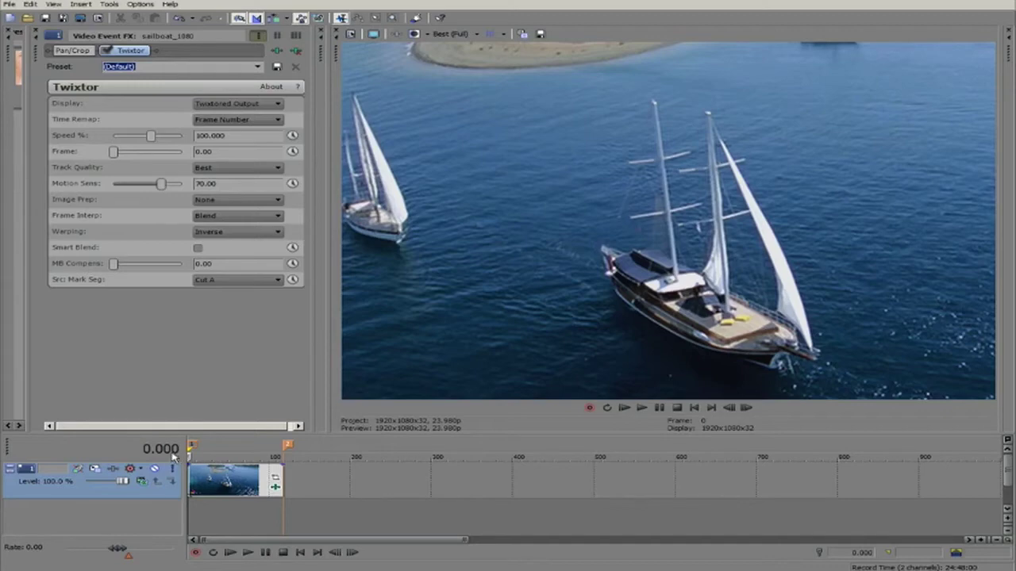
{"action": "right_click", "coordinate": [166, 452]}
{"action": "mouse_move", "coordinate": [223, 504]}
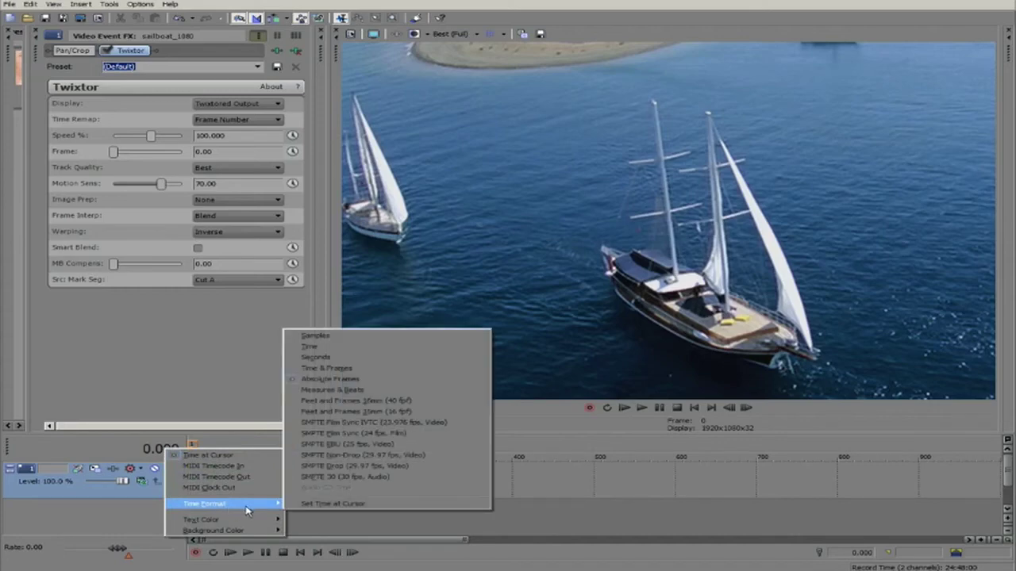
{"action": "left_click", "coordinate": [332, 380]}
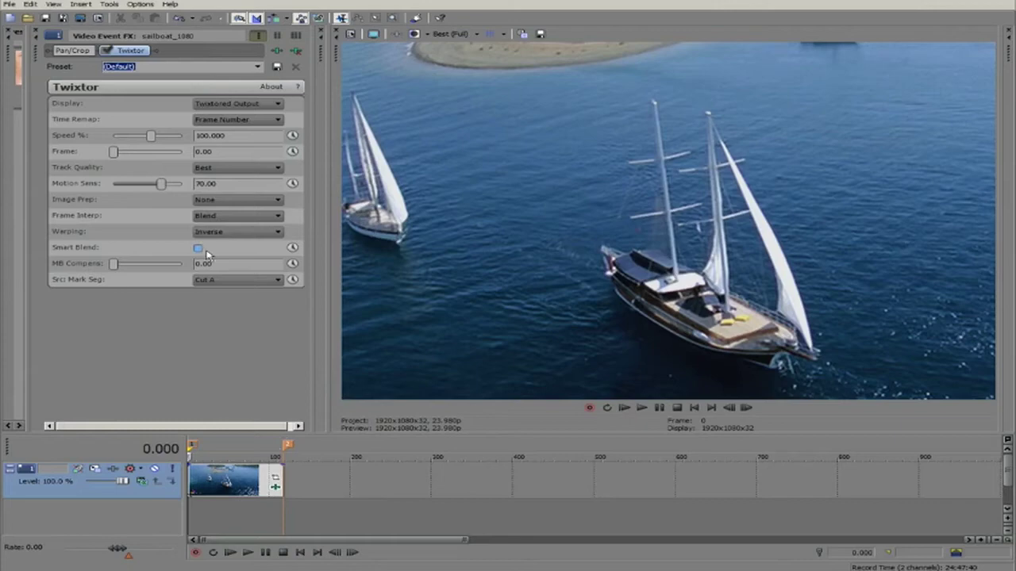
{"action": "left_click", "coordinate": [292, 152]}
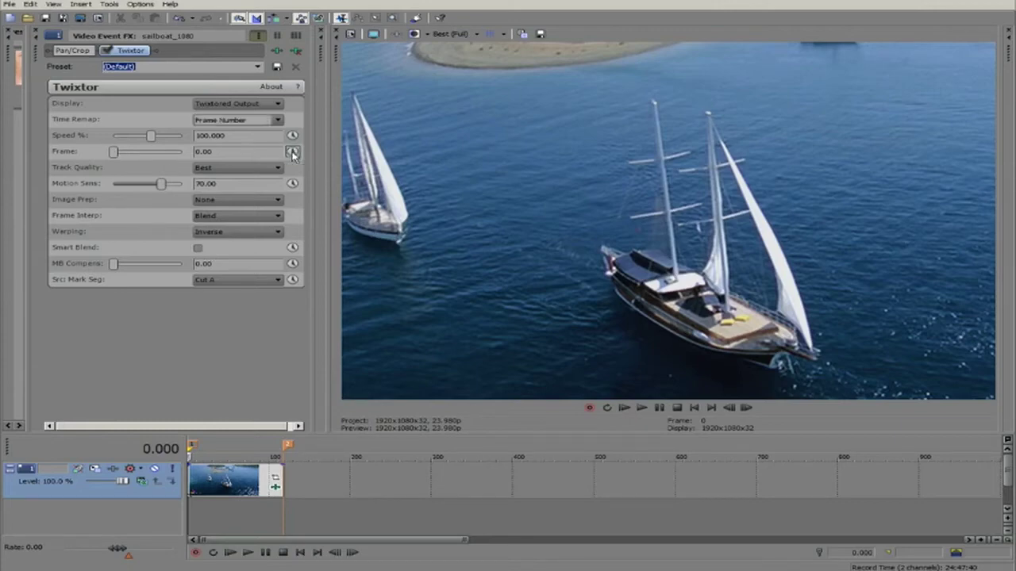
Keyframe Twixtor's Frame at 118 on the clip's first frame and at 0 on its end marker
{"action": "left_click", "coordinate": [292, 152]}
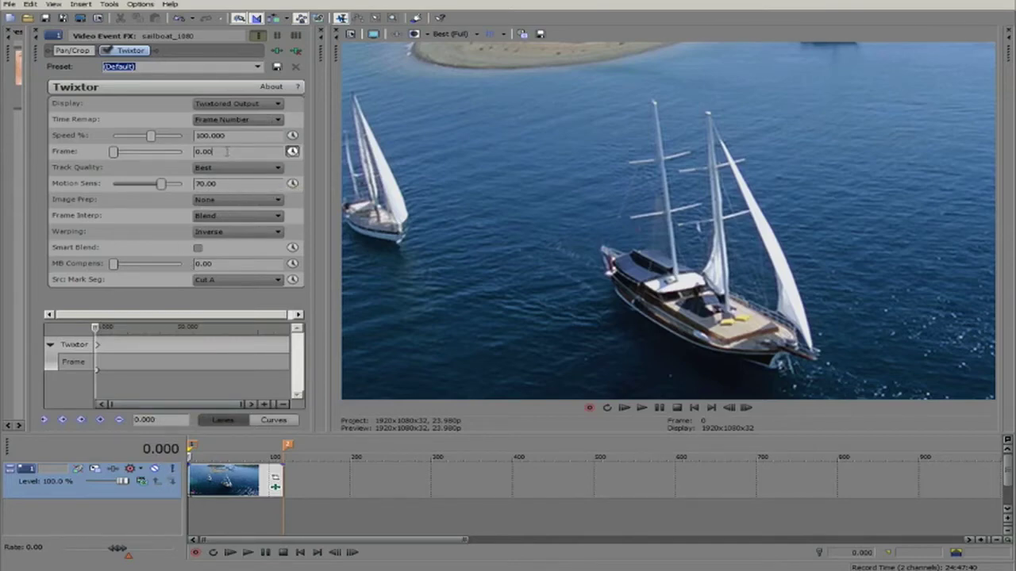
{"action": "double_click", "coordinate": [226, 151]}
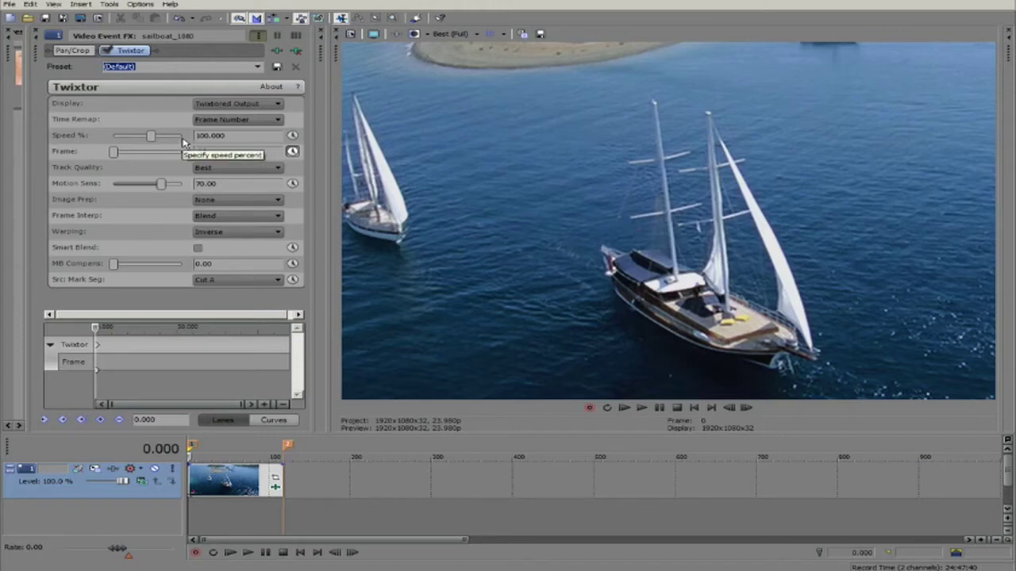
{"action": "type", "text": "100"}
{"action": "key", "text": "Return"}
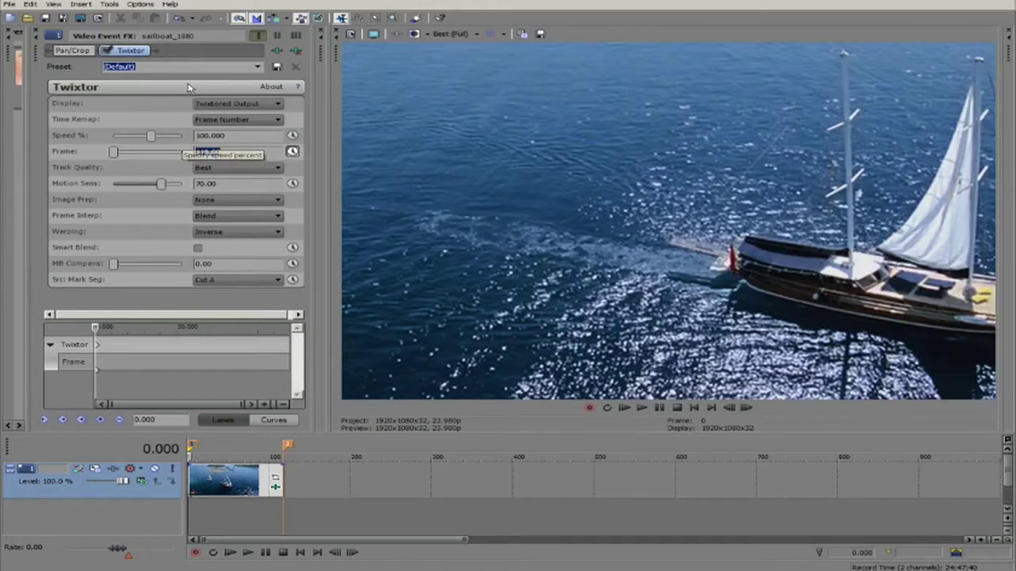
{"action": "left_click", "coordinate": [288, 448]}
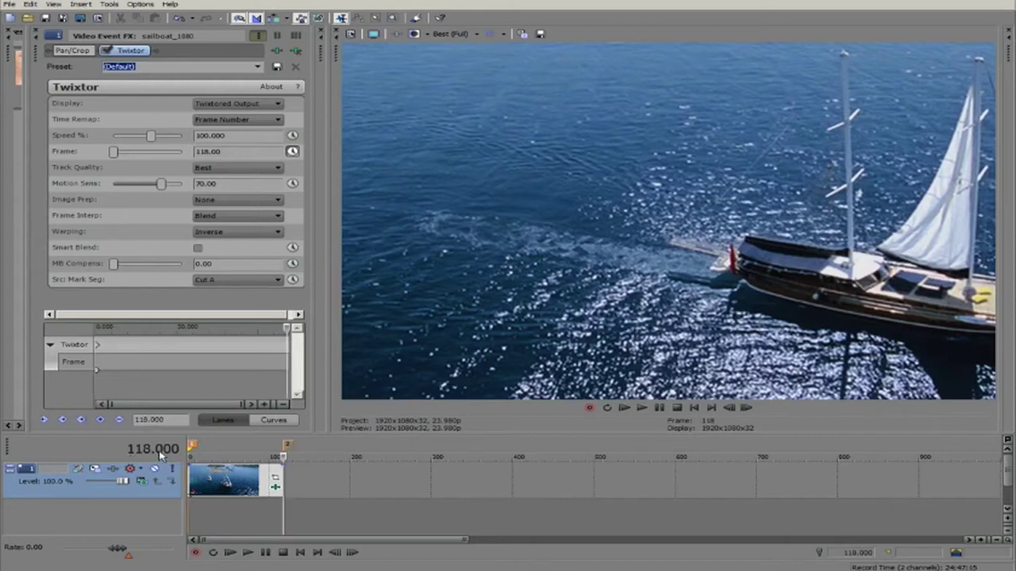
{"action": "left_click_drag", "start_coordinate": [235, 151], "coordinate": [170, 140]}
{"action": "type", "text": "0"}
{"action": "key", "text": "Return"}
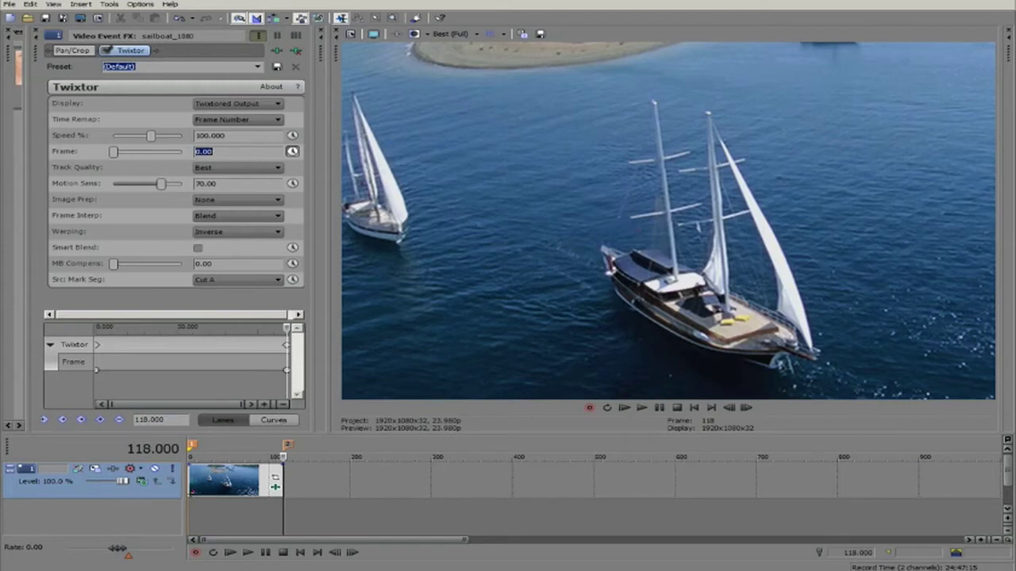
Render a temporary preview with Tools > Preview in Player
{"action": "left_click", "coordinate": [109, 4]}
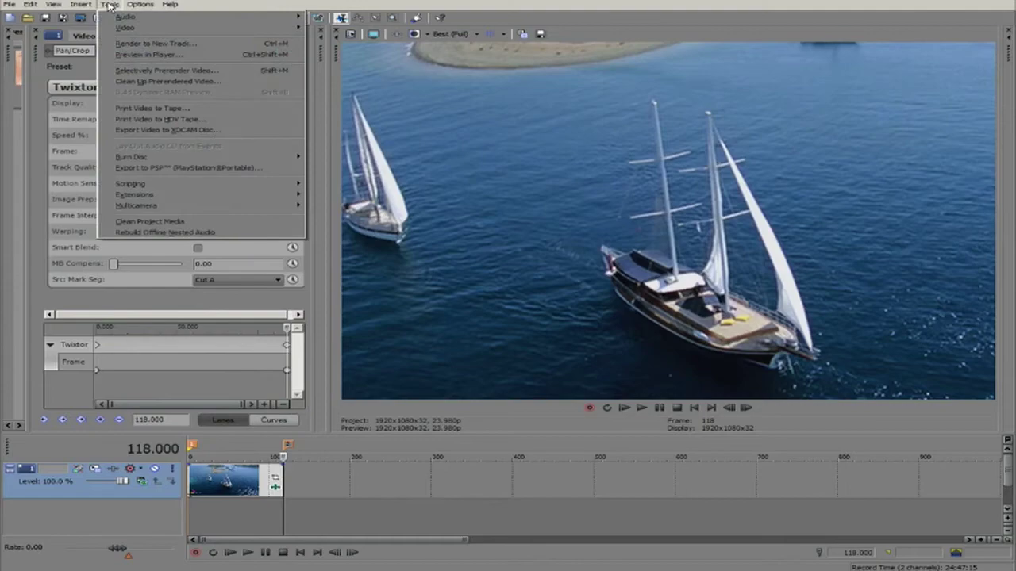
{"action": "left_click", "coordinate": [133, 57]}
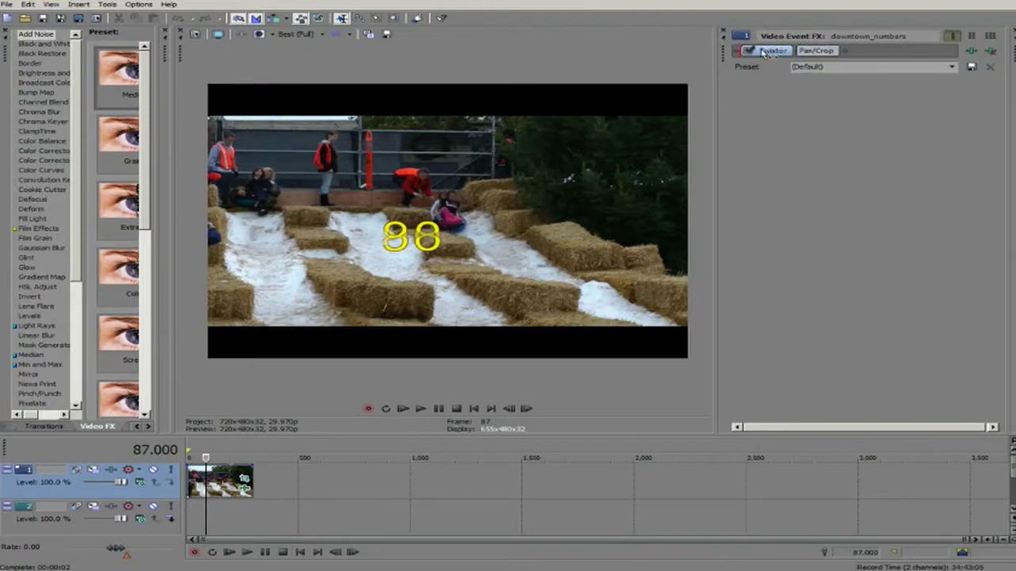
Move Pan/Crop ahead of Twixtor and place downtown_numbers.mov at the start of video track 1
{"action": "left_click_drag", "start_coordinate": [764, 52], "coordinate": [817, 52]}
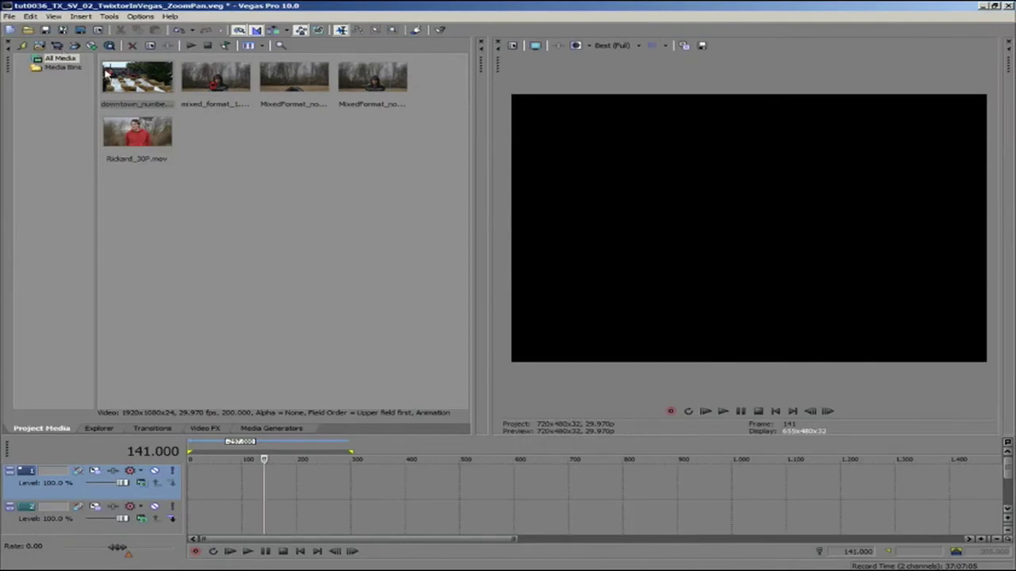
{"action": "mouse_move", "coordinate": [108, 77]}
{"action": "left_mouse_down"}
{"action": "mouse_move", "coordinate": [240, 484]}
{"action": "mouse_move", "coordinate": [195, 488]}
{"action": "left_mouse_up"}
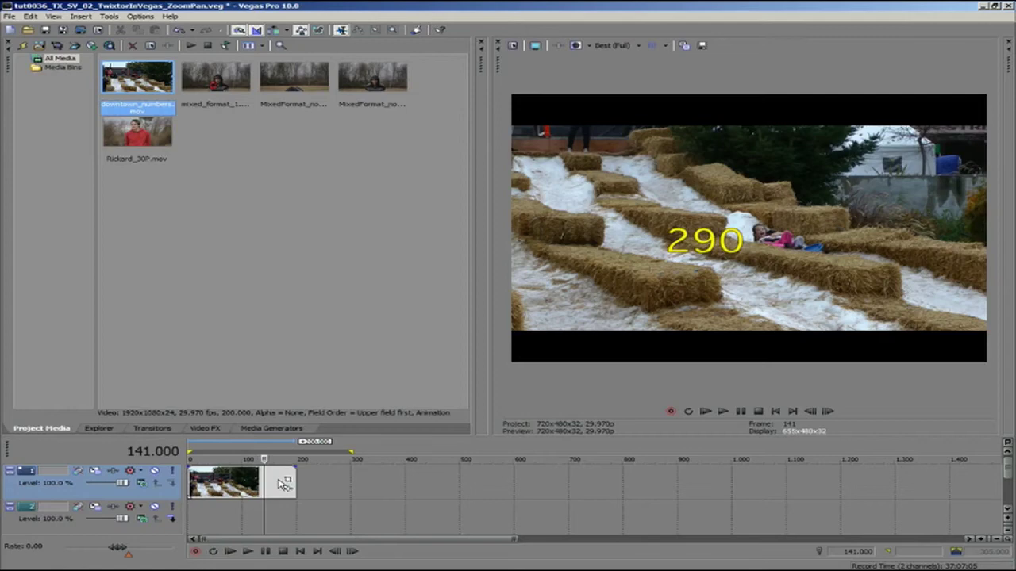
Tick Maintain aspect ratio in the downtown_numbers event's Properties so it shows letterboxed
{"action": "right_click", "coordinate": [274, 481]}
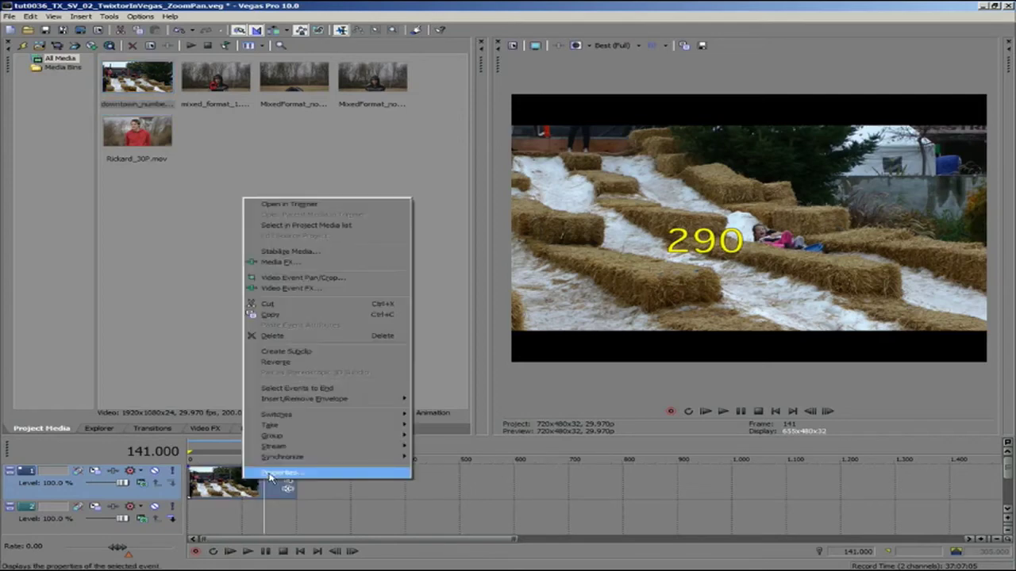
{"action": "left_click", "coordinate": [270, 475]}
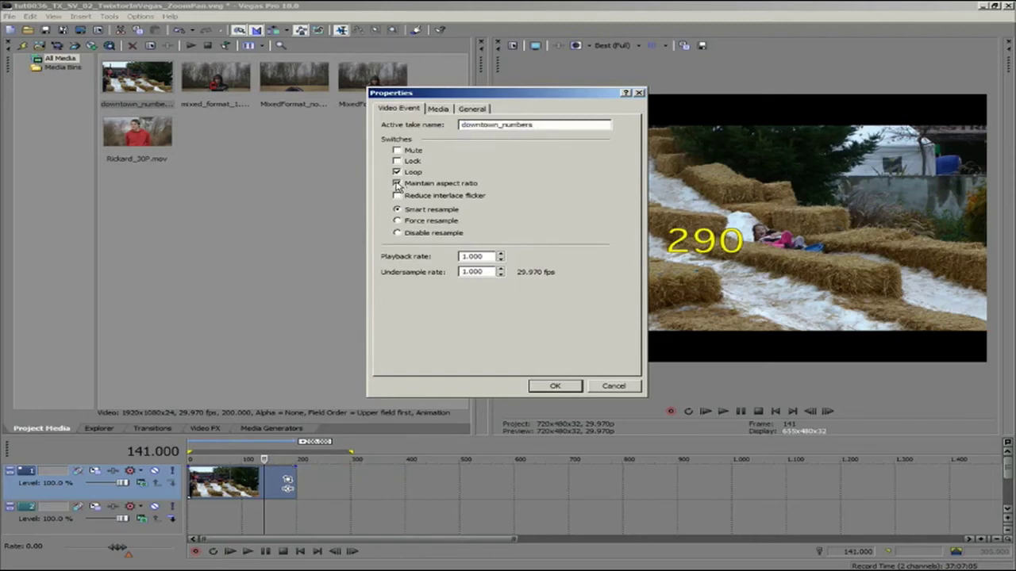
{"action": "left_click", "coordinate": [566, 388]}
{"action": "right_click", "coordinate": [240, 484]}
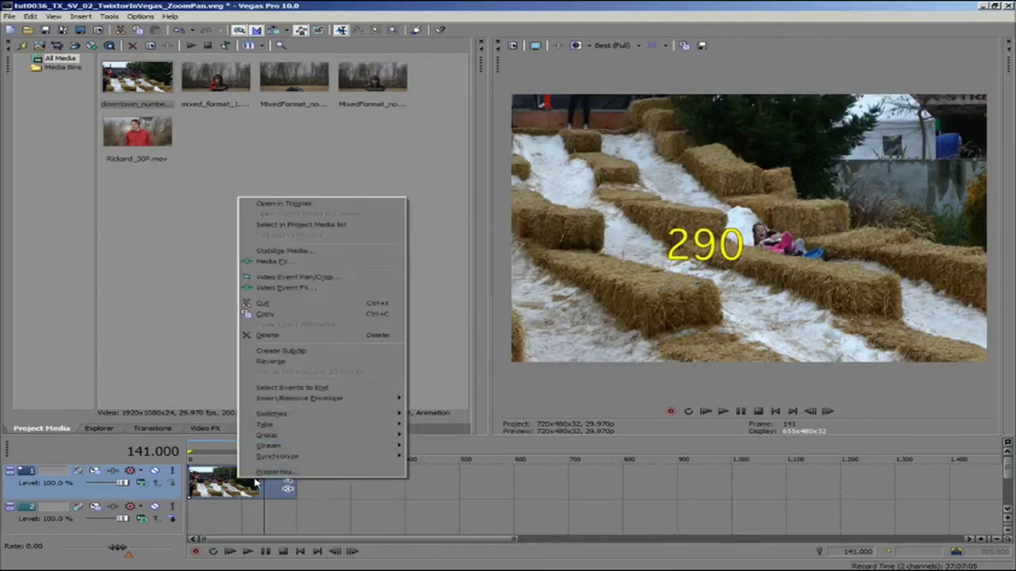
{"action": "left_click", "coordinate": [269, 473]}
{"action": "left_click", "coordinate": [398, 183]}
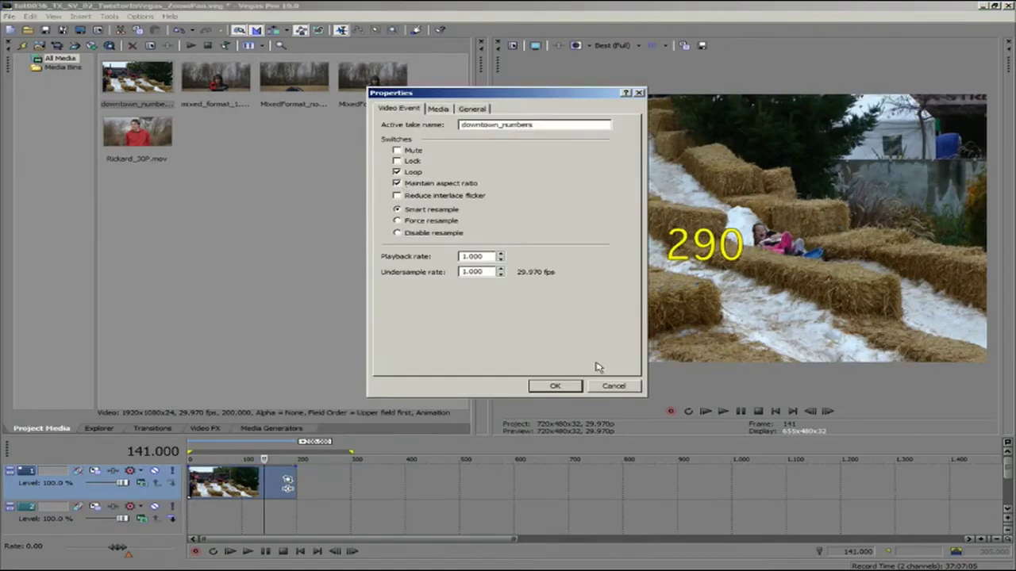
{"action": "left_click", "coordinate": [560, 387]}
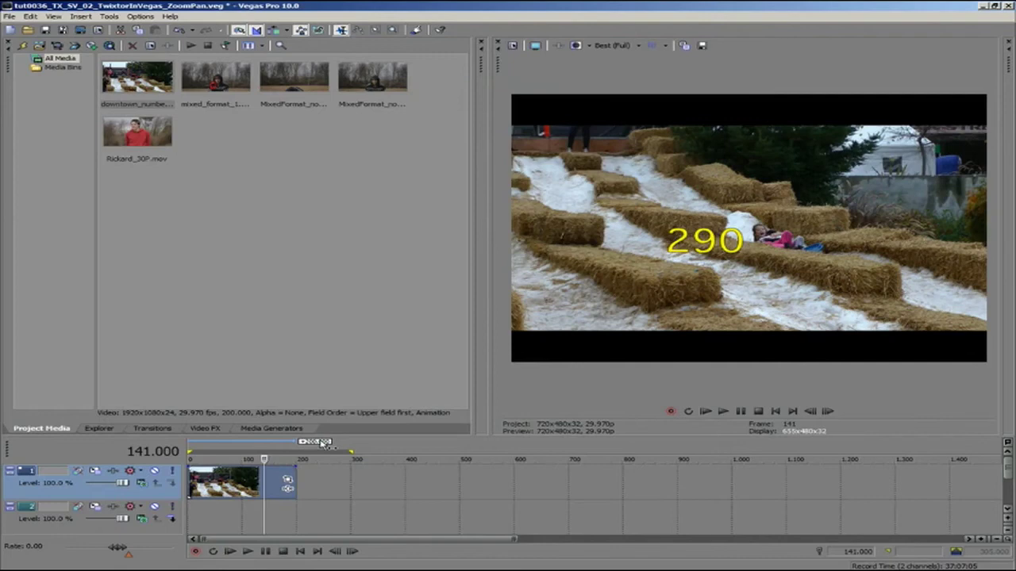
Add Twixtor to the downtown_numbers event at 50% speed with Smart Blend on
{"action": "left_click", "coordinate": [205, 428]}
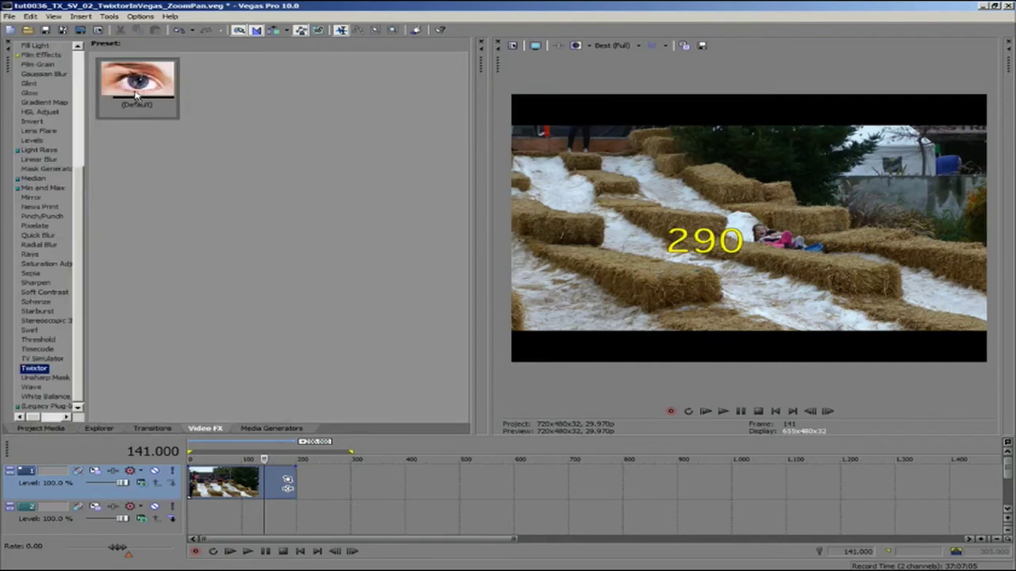
{"action": "left_click_drag", "start_coordinate": [136, 88], "coordinate": [288, 485]}
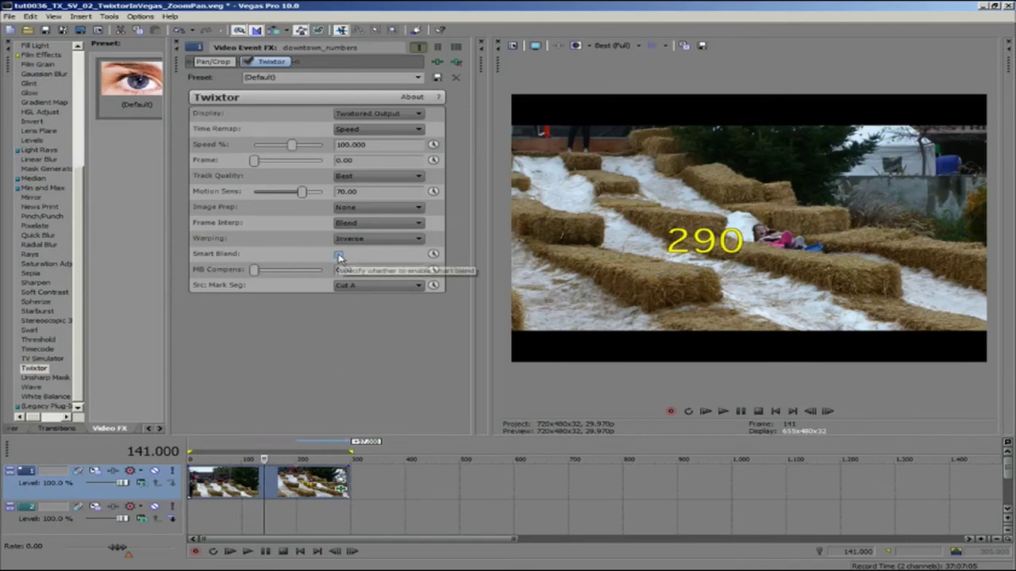
{"action": "left_click", "coordinate": [367, 144]}
{"action": "type", "text": "50"}
{"action": "key", "text": "Return"}
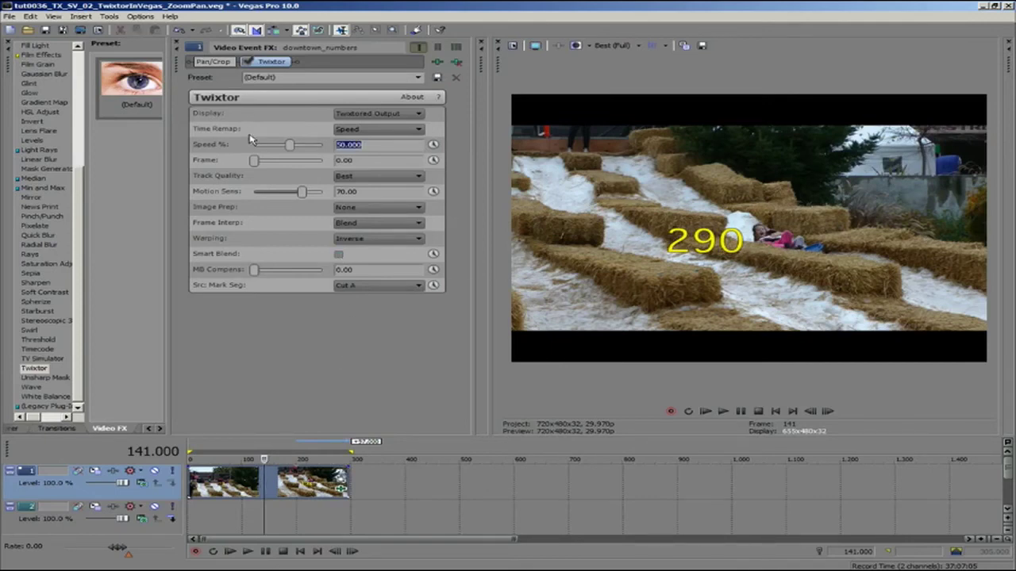
{"action": "left_click", "coordinate": [339, 254]}
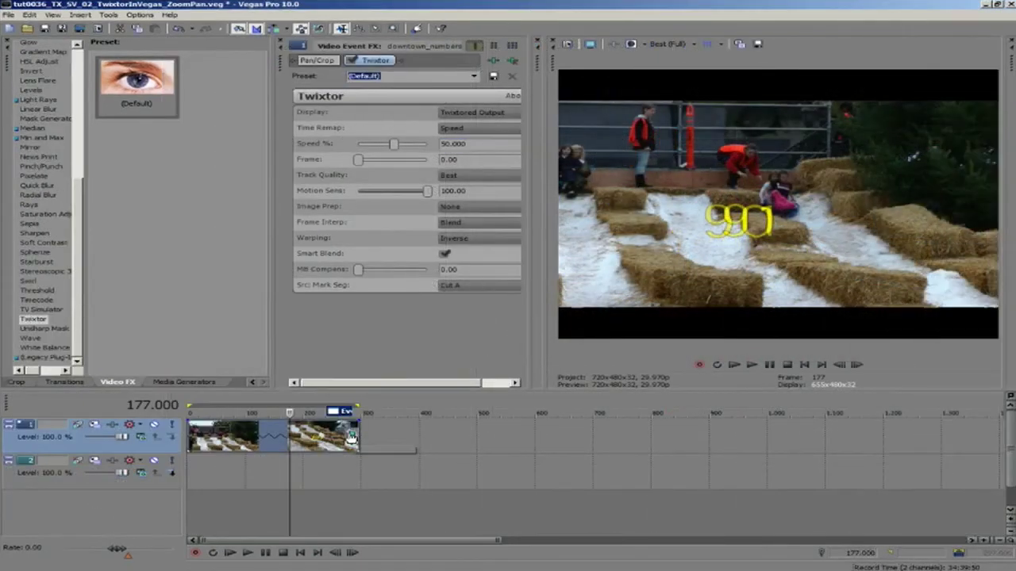
Drag a Pan/Crop corner handle inward to zoom in on the downtown_numbers shot
{"action": "left_click", "coordinate": [351, 431]}
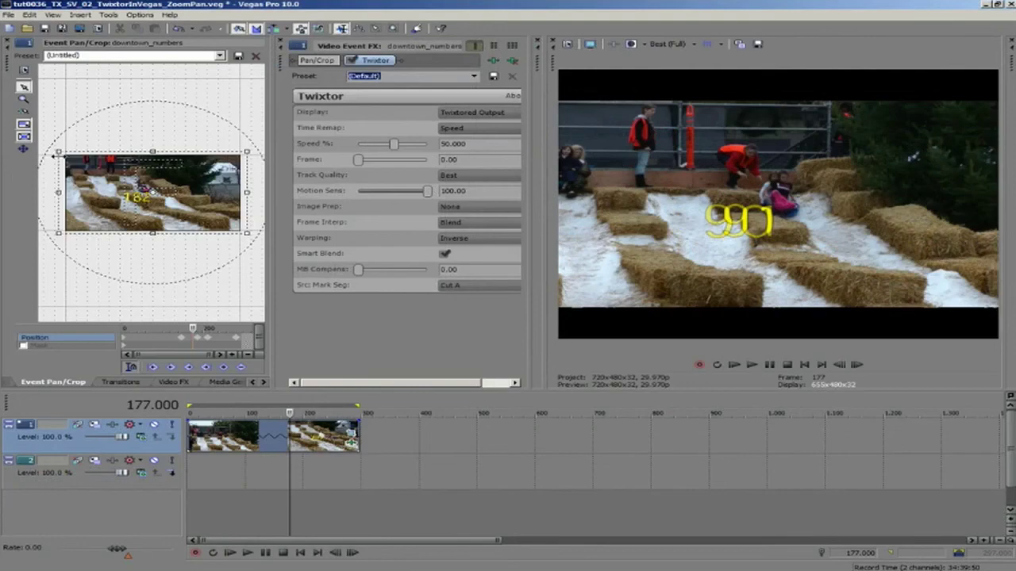
{"action": "left_click_drag", "start_coordinate": [57, 151], "coordinate": [67, 157]}
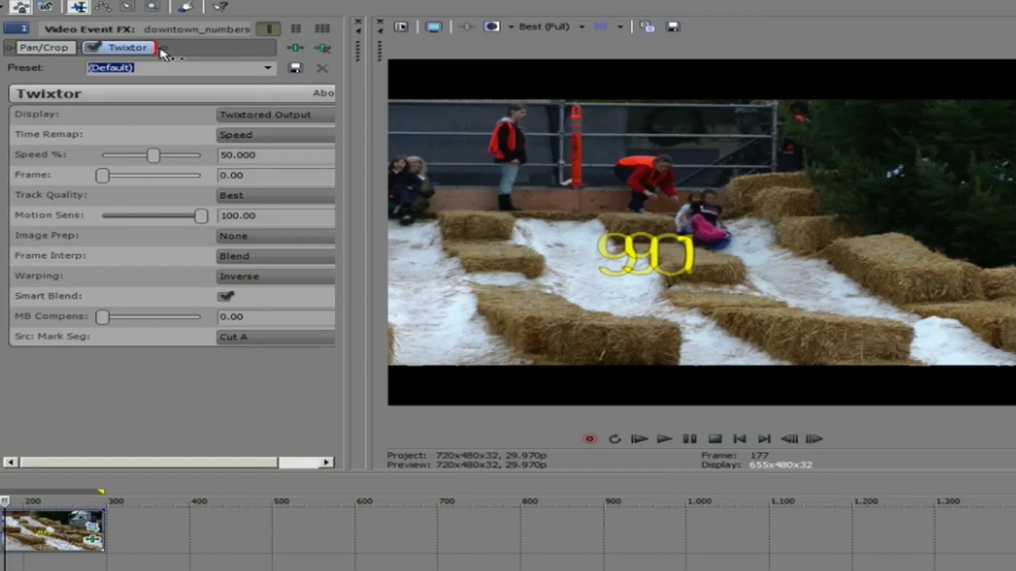
Drag Twixtor to the left of Pan/Crop in the event's plug-in chain
{"action": "left_click_drag", "start_coordinate": [160, 49], "coordinate": [162, 50]}
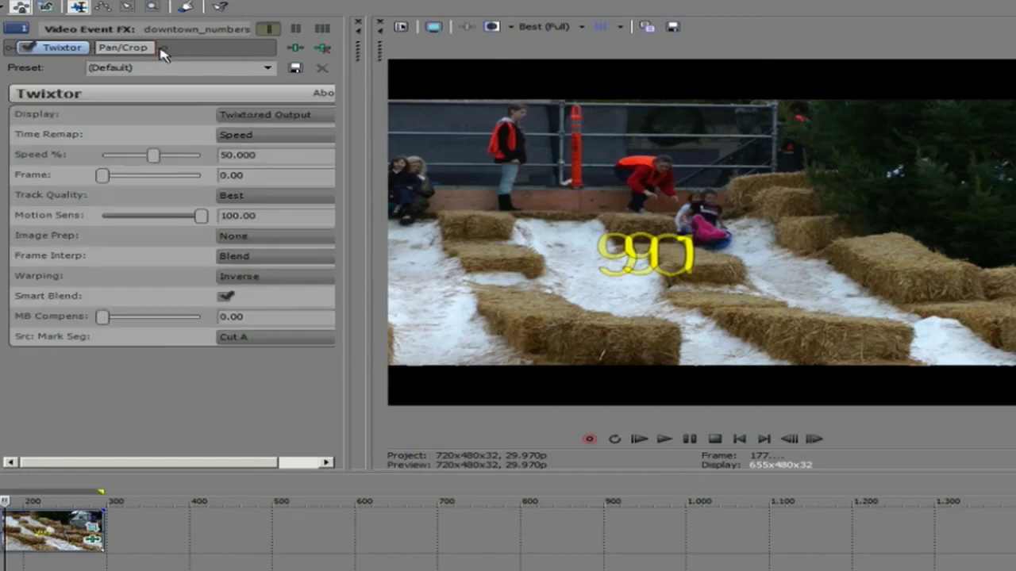